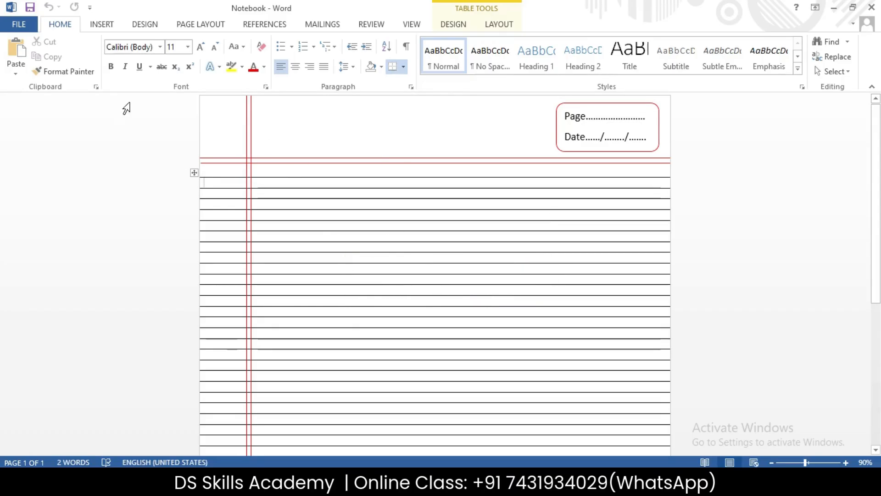
Create a new blank document.
left_click(28, 32)
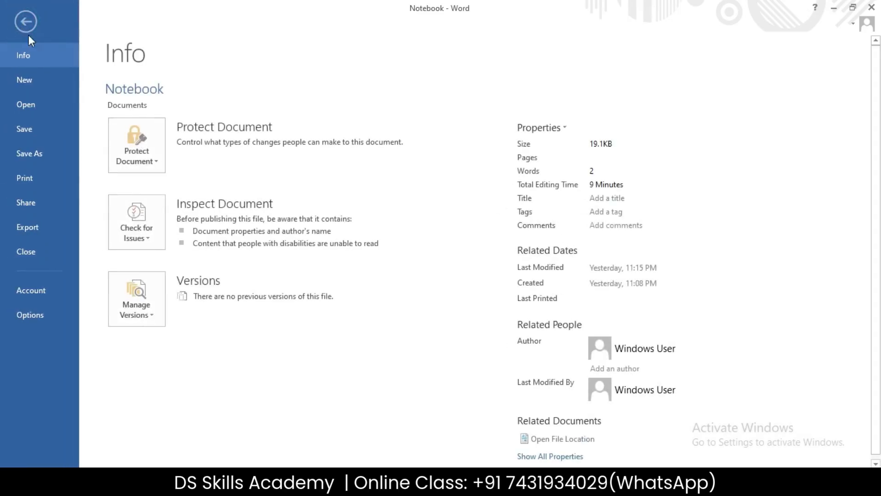
left_click(37, 83)
left_click(205, 219)
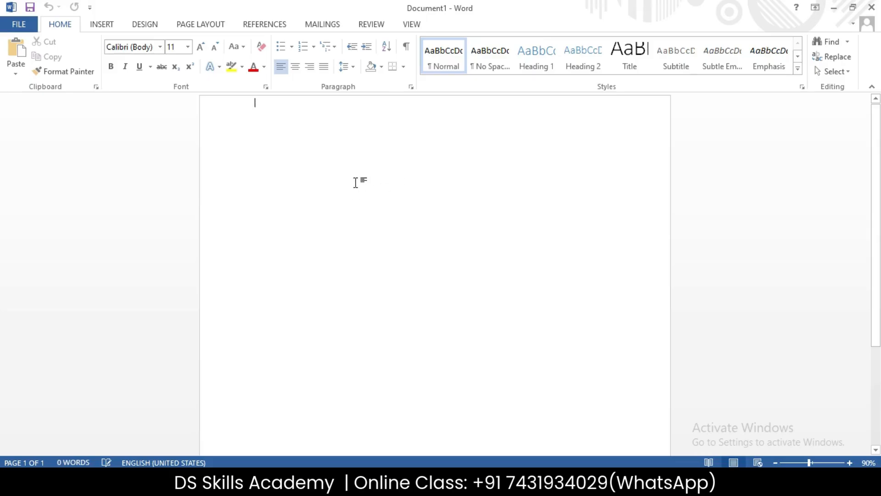
Set custom page margins of 0 for top, left, bottom and right.
left_click(203, 26)
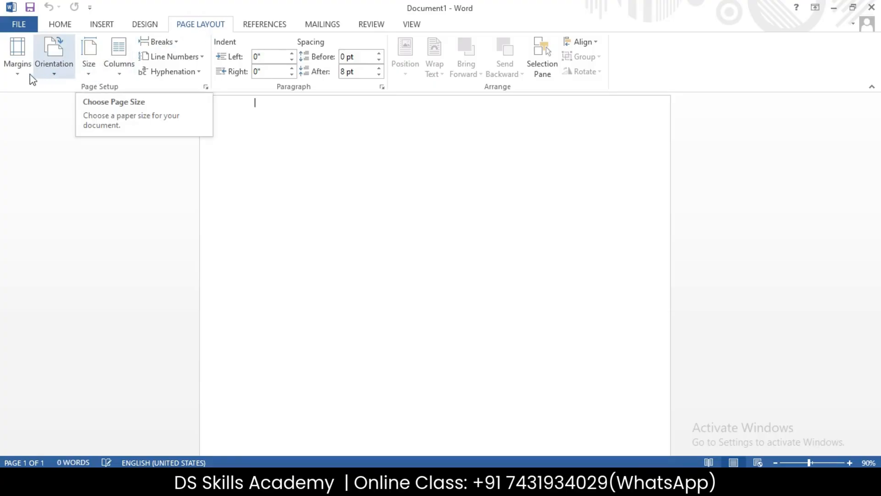
left_click(18, 73)
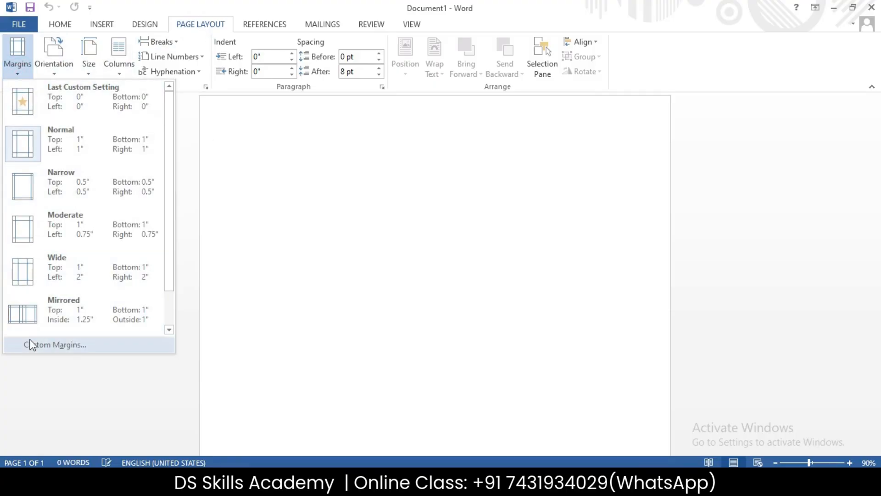
left_click(54, 345)
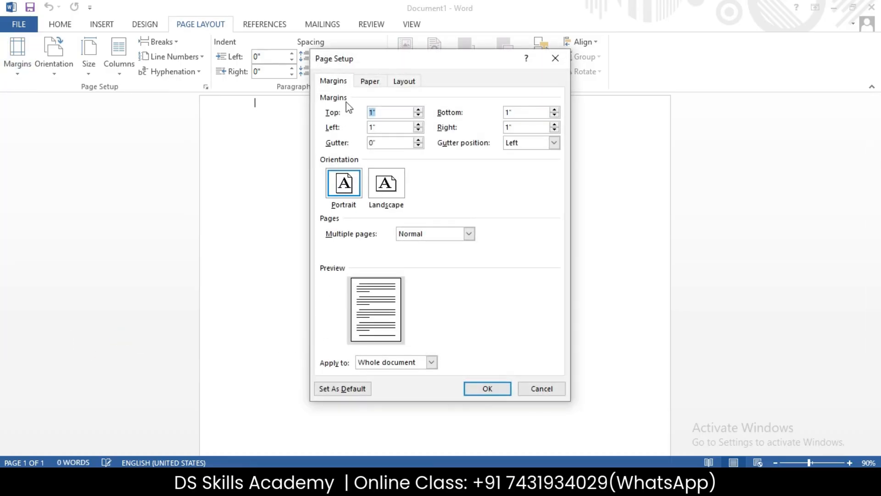
type("0")
double_click(381, 127)
type("0")
double_click(524, 112)
type("0")
double_click(505, 127)
type("0")
left_click(487, 389)
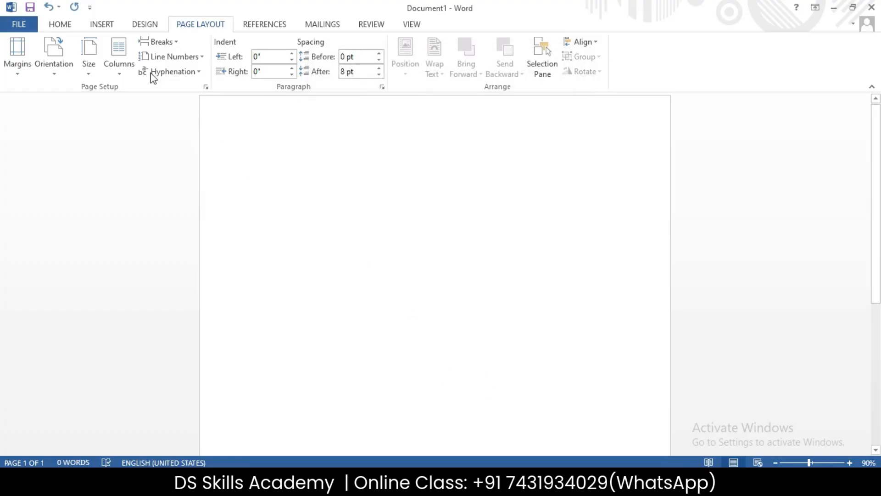
Insert a table with one column and eight rows on the blank page.
left_click(108, 24)
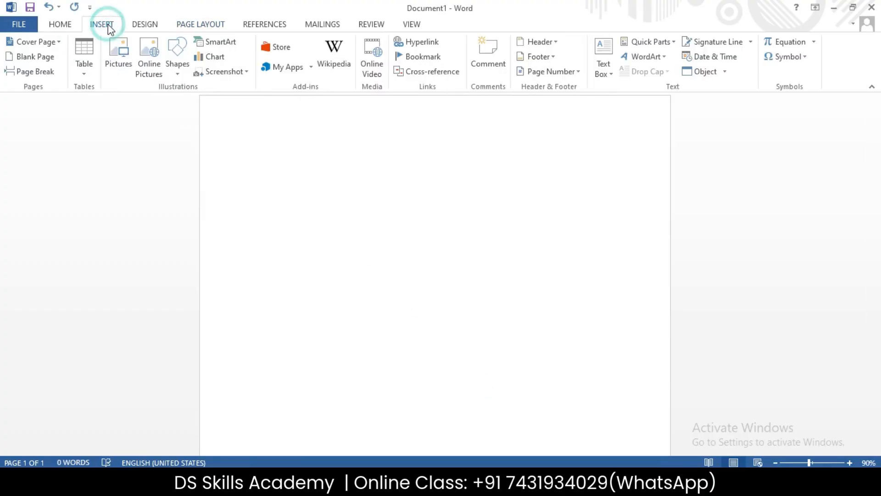
left_click(87, 73)
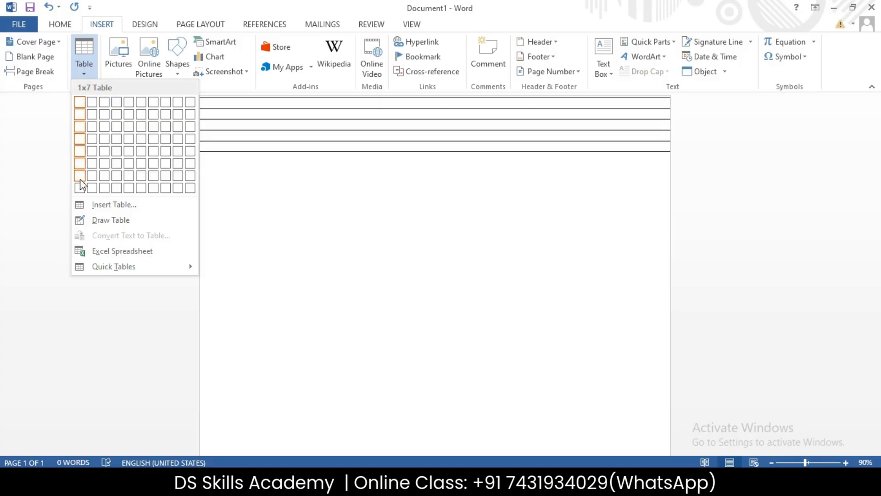
left_click(80, 188)
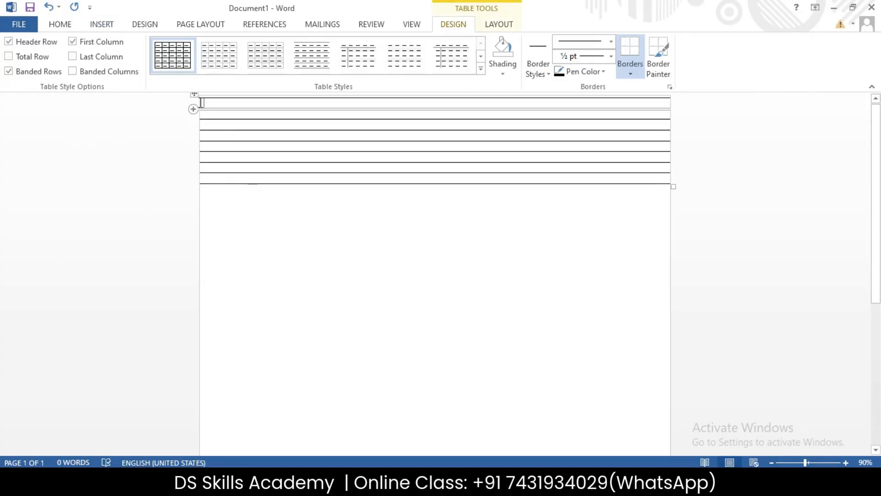
Move the whole table down, leaving an empty header area above it at the page's upper edge.
mouse_move(196, 112)
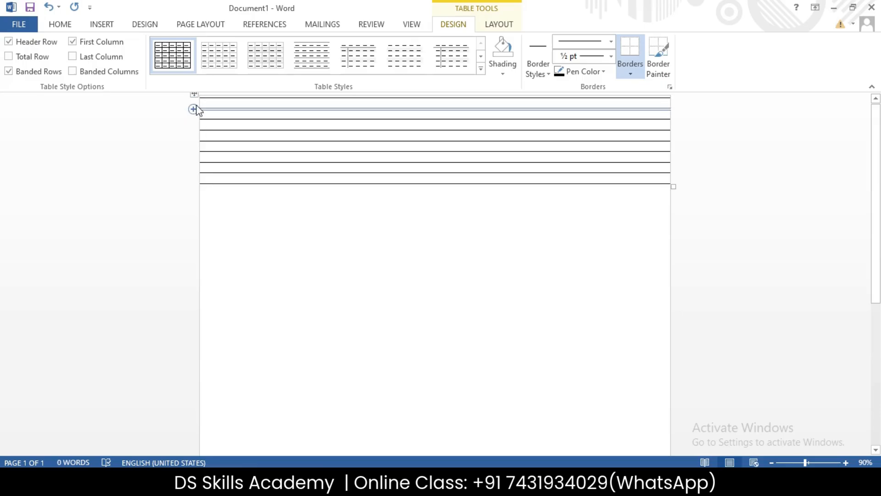
left_click_drag(194, 97, 191, 186)
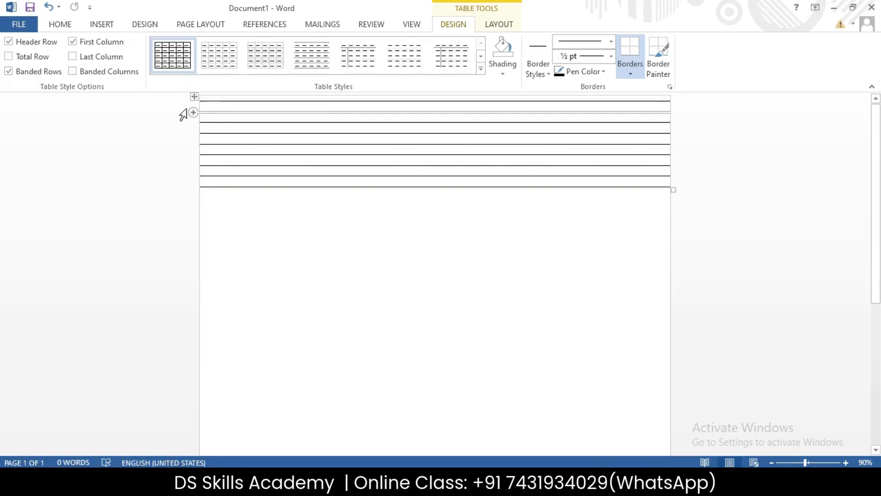
left_click_drag(194, 96, 193, 187)
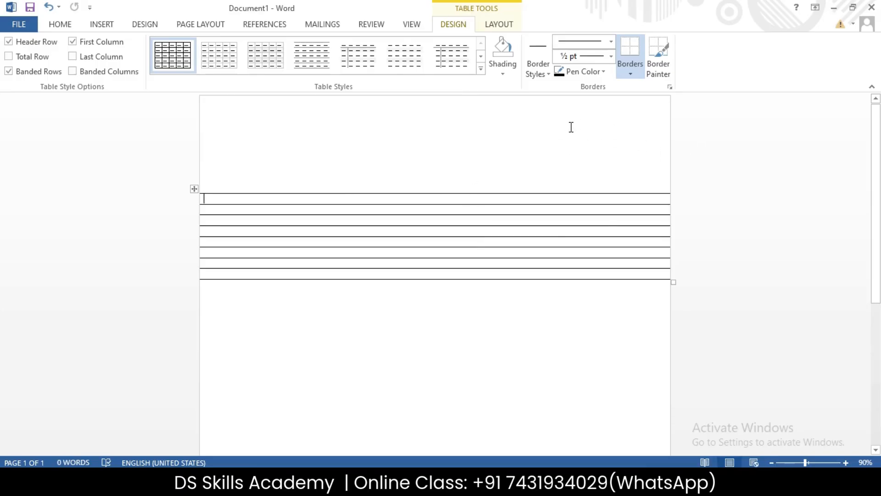
Add rows to the end of the table until the ruled lines nearly reach the bottom of the page.
left_click(771, 463)
left_click(772, 463)
left_click(772, 463)
left_click(772, 463)
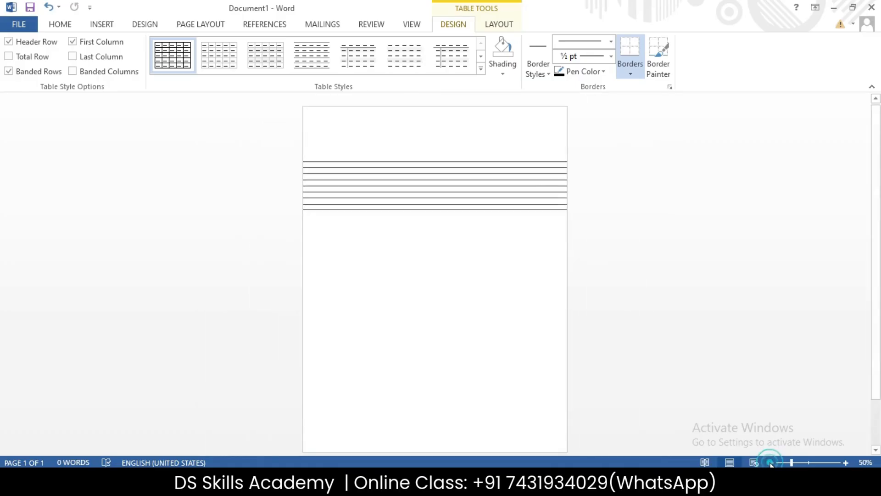
left_click(504, 202)
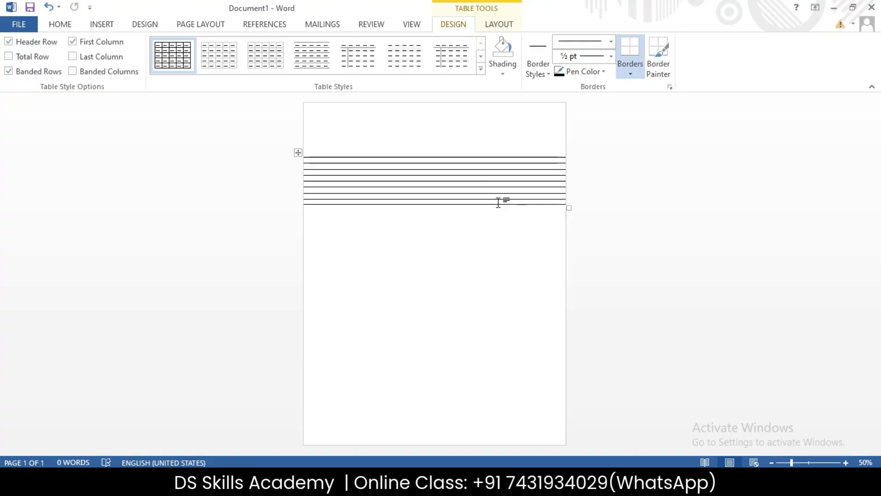
key("Tab")
key("Tab")
key("Tab")
key("Tab")
key("Tab")
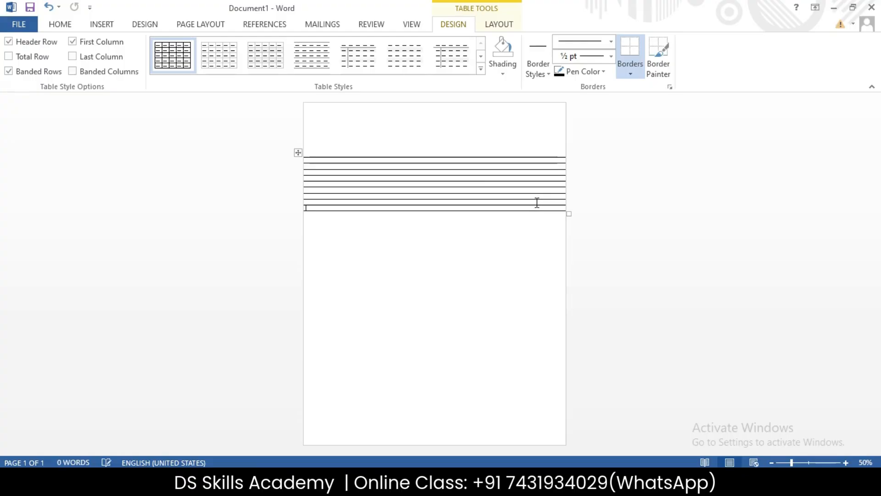
key("Tab")
key("Tab")
key("Tab")
key("Tab")
key("Tab")
key("Tab")
key("Tab")
key("Tab")
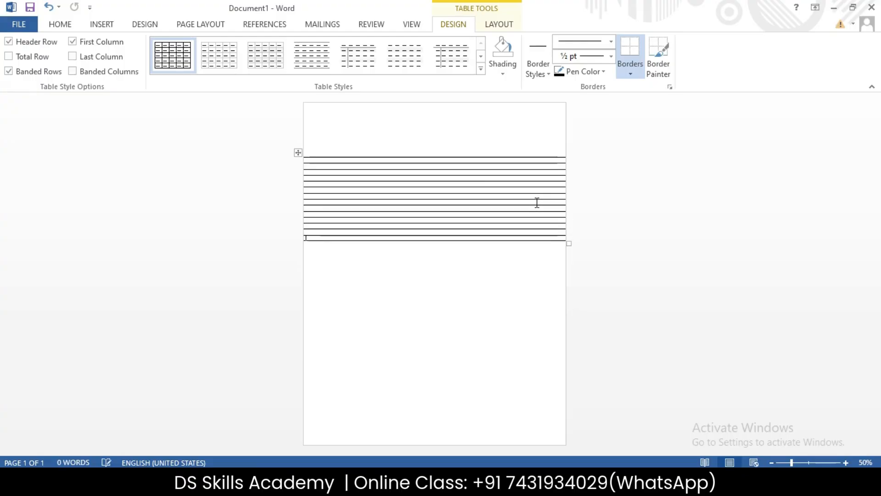
key("Tab")
key("Tab")
key("Tab")
key("Tab")
key("Tab")
key("Tab")
key("Tab")
key("Tab")
key("Tab")
key("Tab")
key("Tab")
key("Tab")
key("Tab")
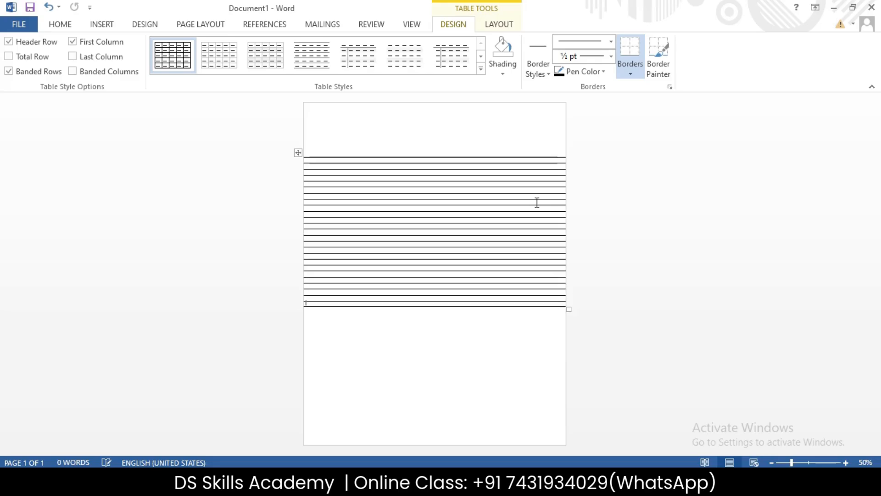
key("Tab")
key("Tab")
key("Tab")
key("Tab")
key("Tab")
key("Tab")
key("Tab")
key("Tab")
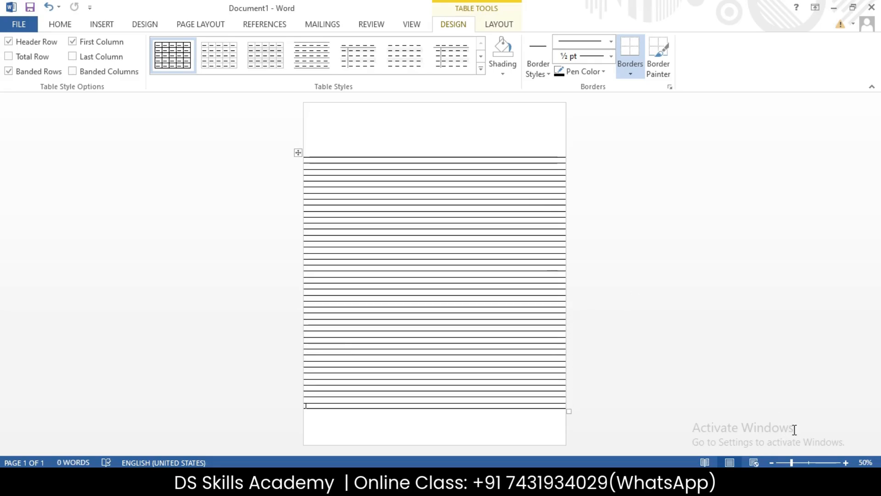
Draw a straight horizontal line about 8.74" long across the page just above the table and give it a red outline.
scroll(434, 274, "up", 3, "ctrl")
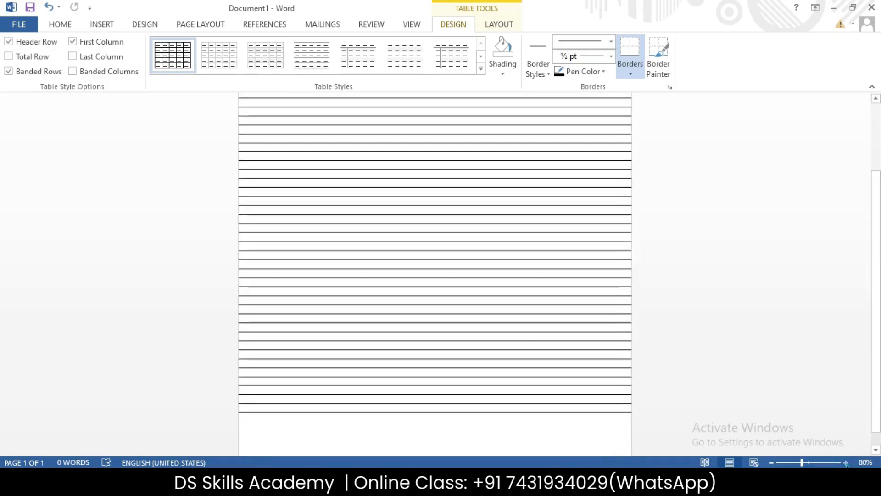
scroll(489, 297, "up", 1, "ctrl")
scroll(490, 297, "up", 8)
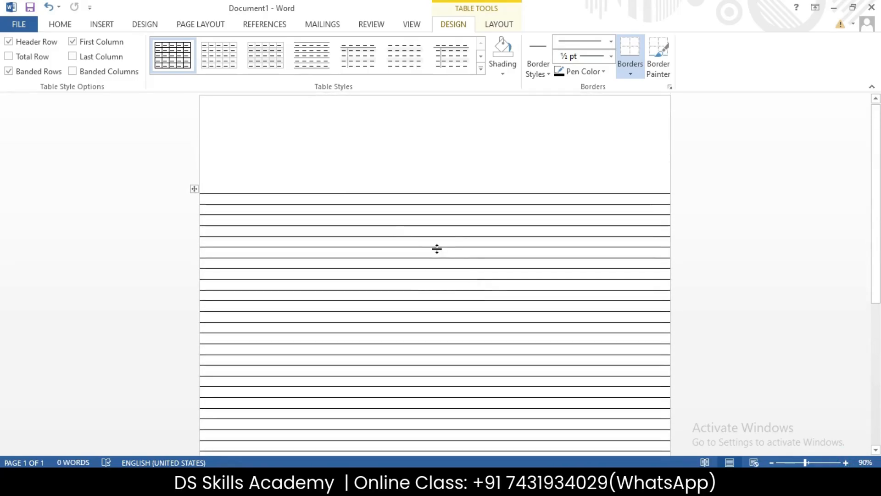
left_click(102, 24)
left_click(179, 69)
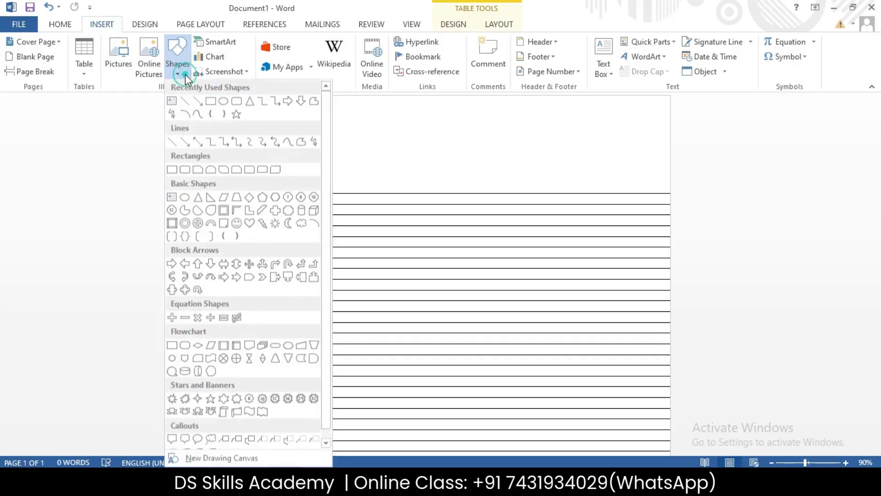
left_click(186, 103)
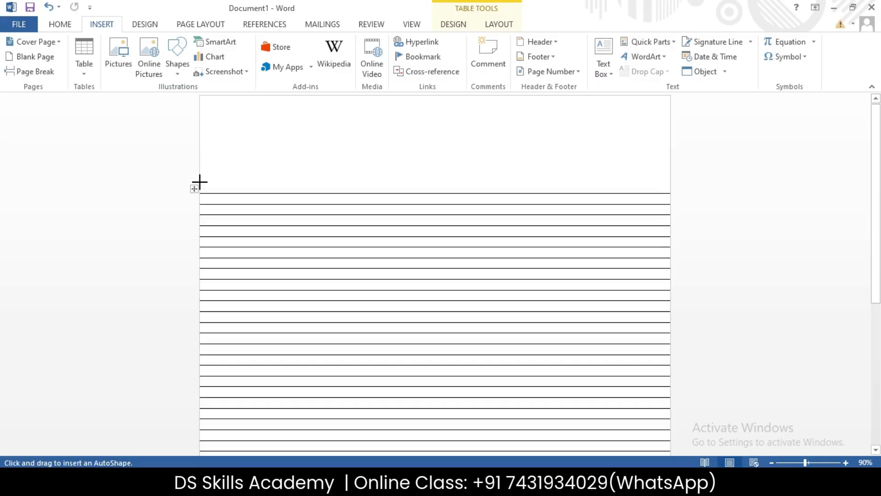
mouse_move(199, 181)
left_mouse_down()
mouse_move(685, 187)
mouse_move(670, 181)
left_mouse_up()
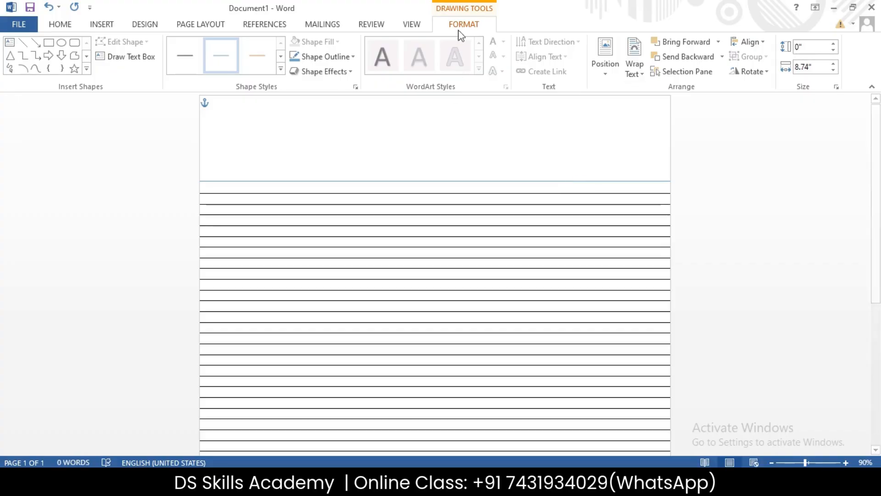
left_click(352, 55)
left_click(305, 157)
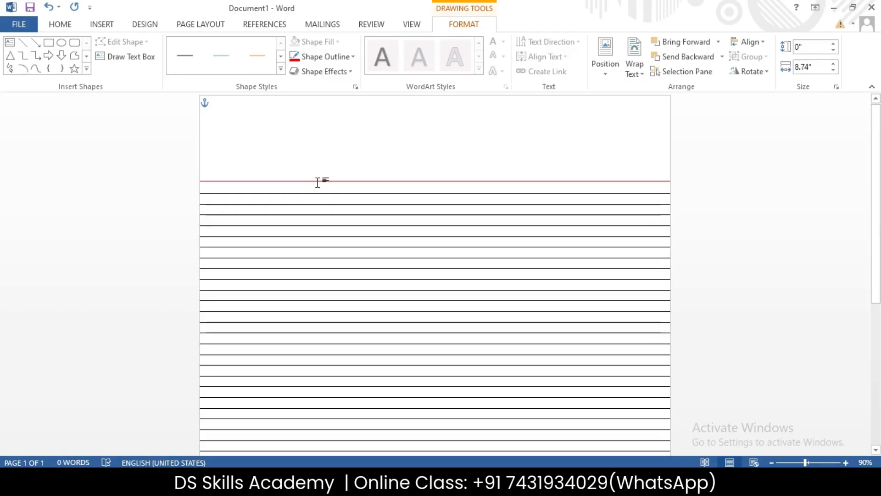
Duplicate the red horizontal line and place the copy slightly above the original to form a double line.
left_click(347, 182)
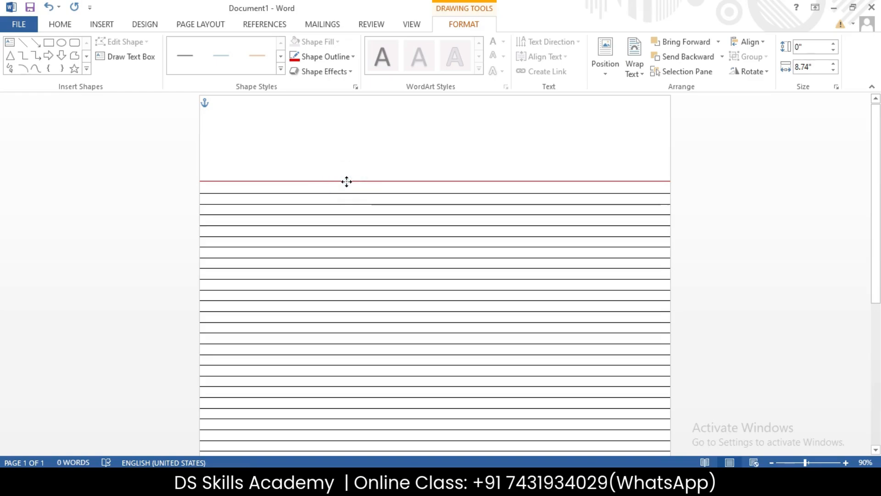
key("ctrl+d")
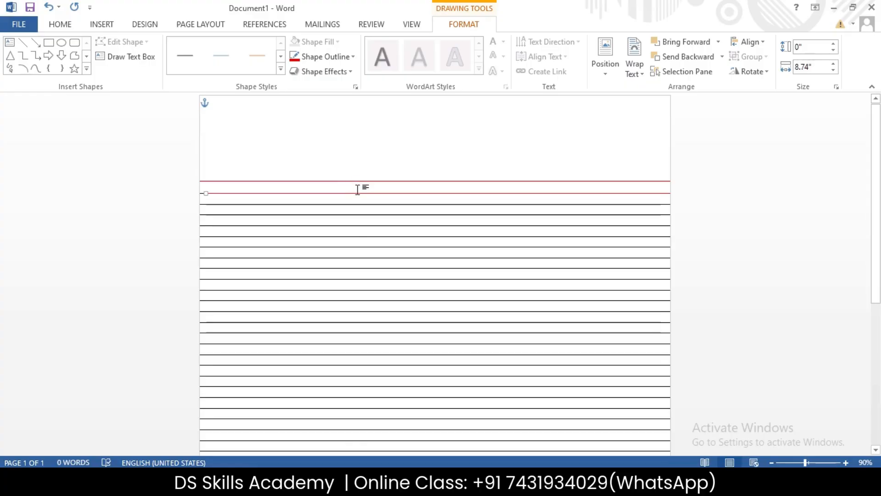
left_click_drag(367, 194, 356, 179)
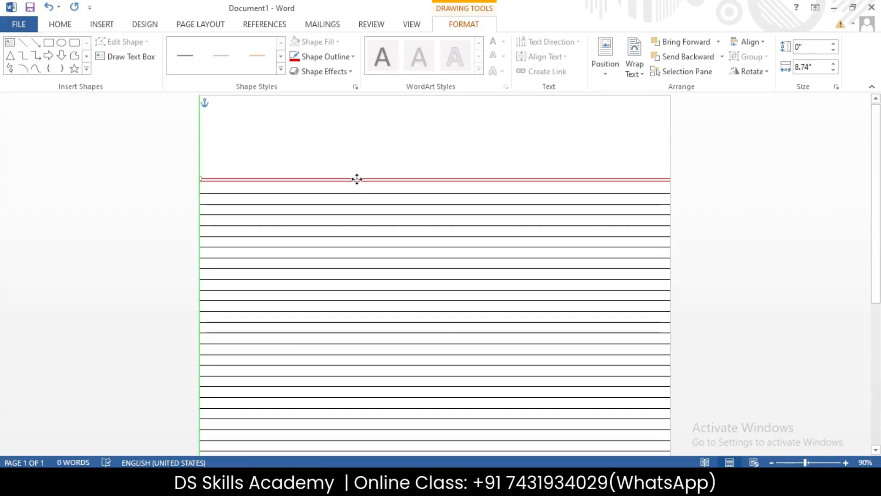
key("Up")
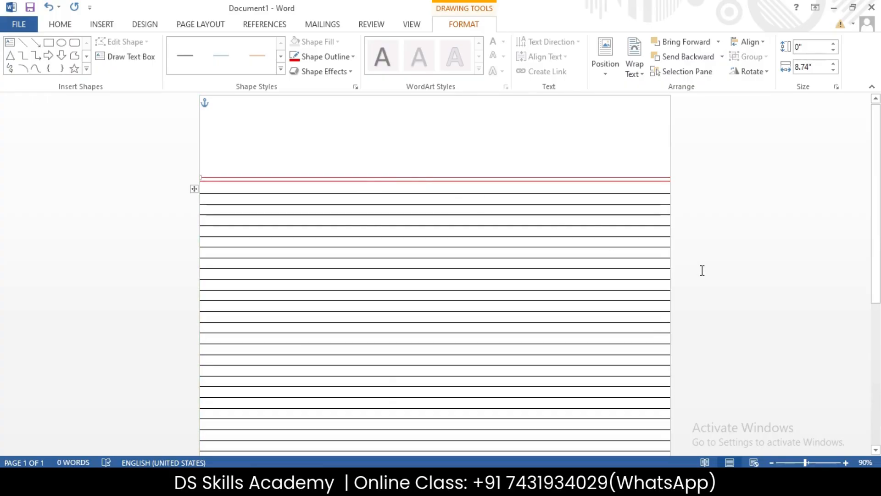
left_click(740, 269)
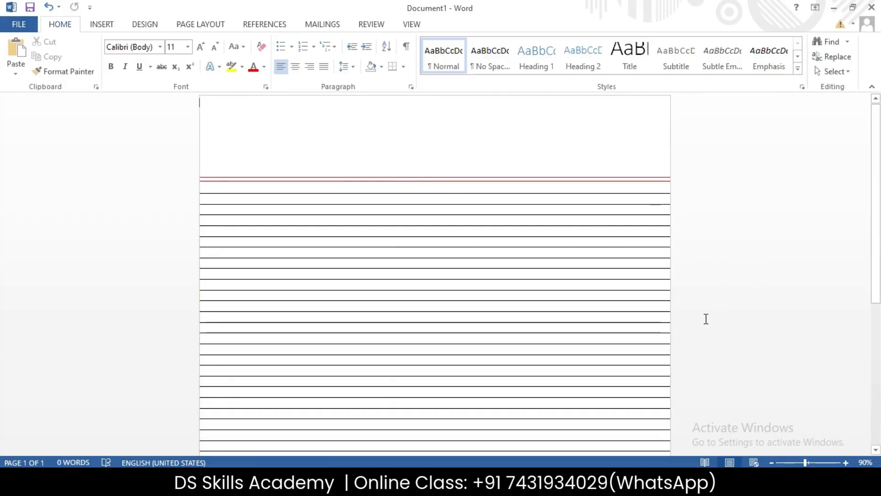
Draw a straight vertical line about 11.56" long down the full page near its left edge.
left_click(772, 464)
left_click(772, 463)
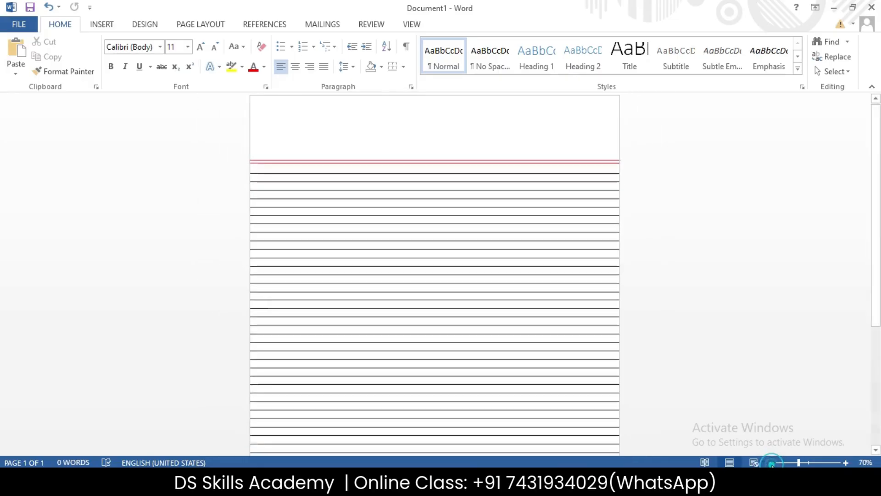
left_click(772, 464)
left_click(772, 463)
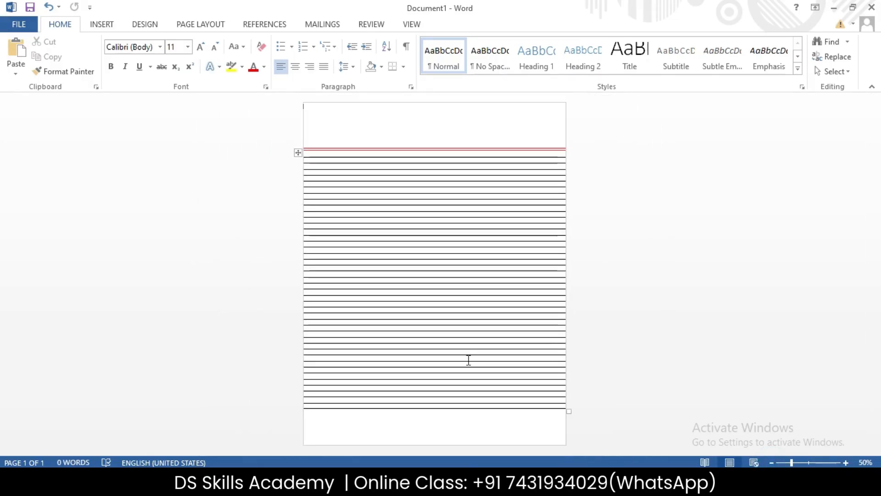
left_click(102, 24)
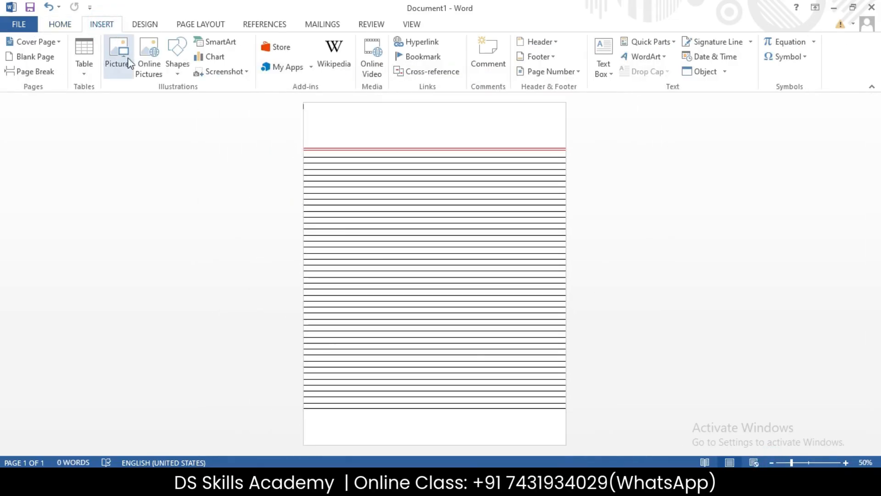
left_click(178, 74)
left_click(183, 101)
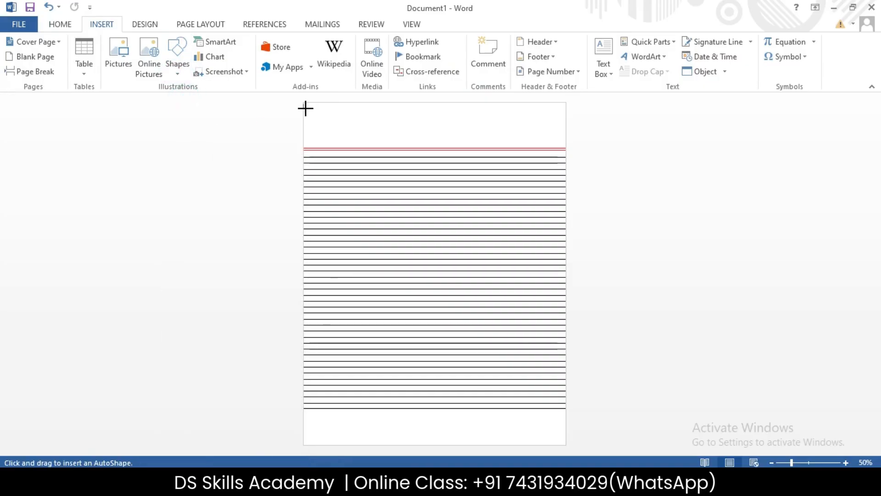
left_click_drag(326, 102, 329, 255)
mouse_move(326, 382)
left_mouse_down()
mouse_move(325, 452)
mouse_move(327, 442)
left_mouse_up()
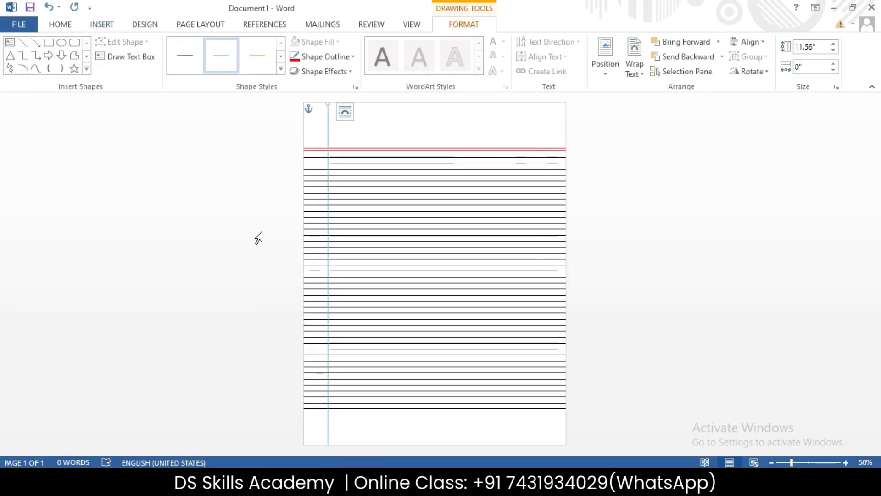
Give the vertical margin line a red outline, then duplicate it and place the copy just right of the original as a double line.
left_click(327, 56)
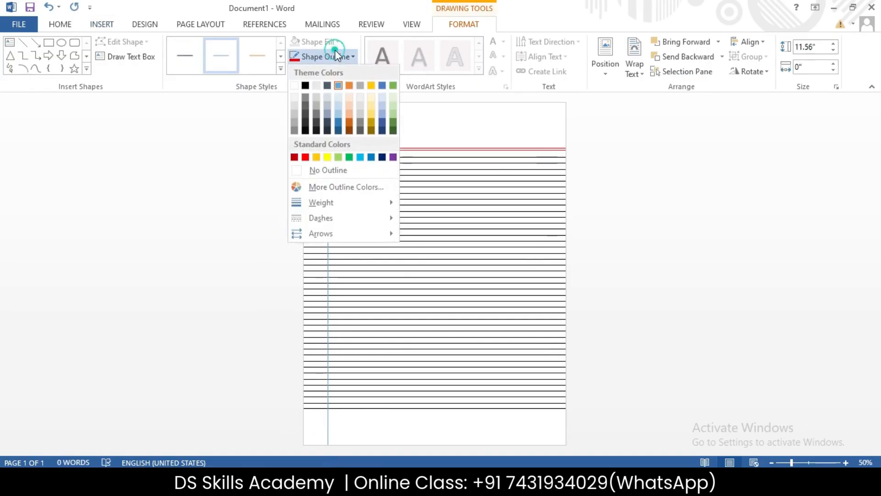
left_click(306, 158)
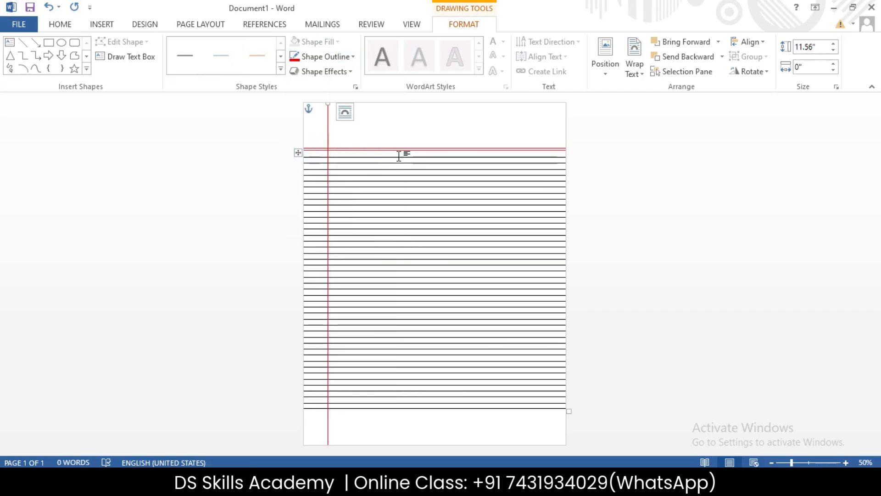
key("ctrl+d")
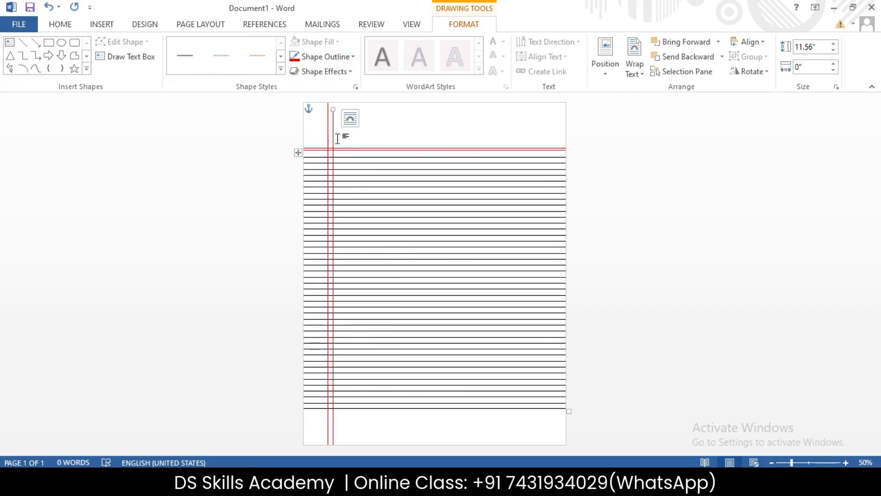
left_click_drag(334, 134, 331, 126)
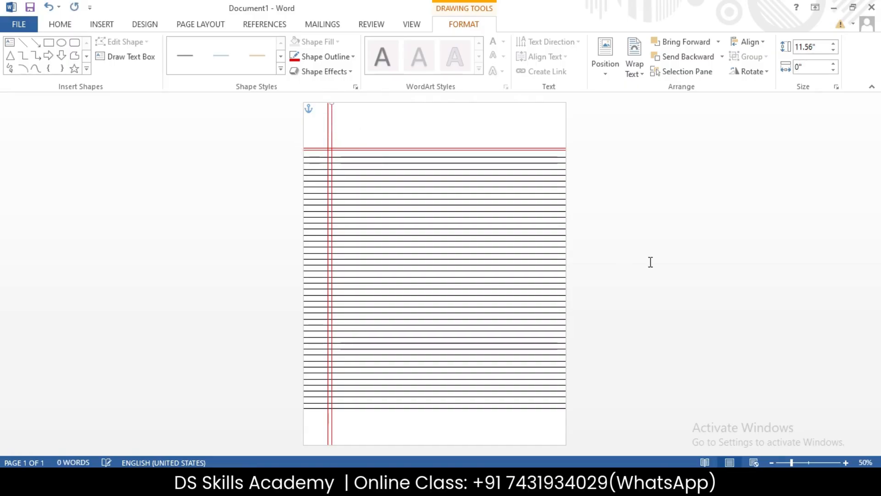
key("Left")
key("Left")
key("Left")
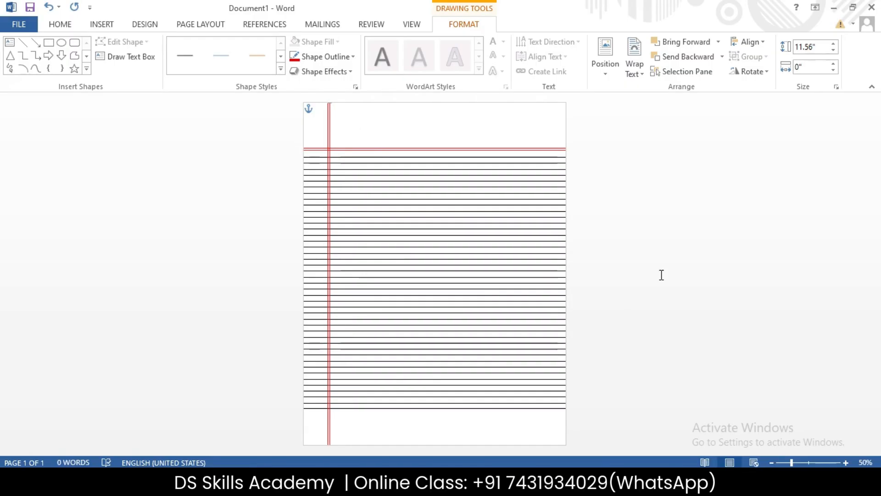
Inspect the red double margin line and header lines near the top of the page at 100% zoom.
left_click(846, 462)
left_click(846, 462)
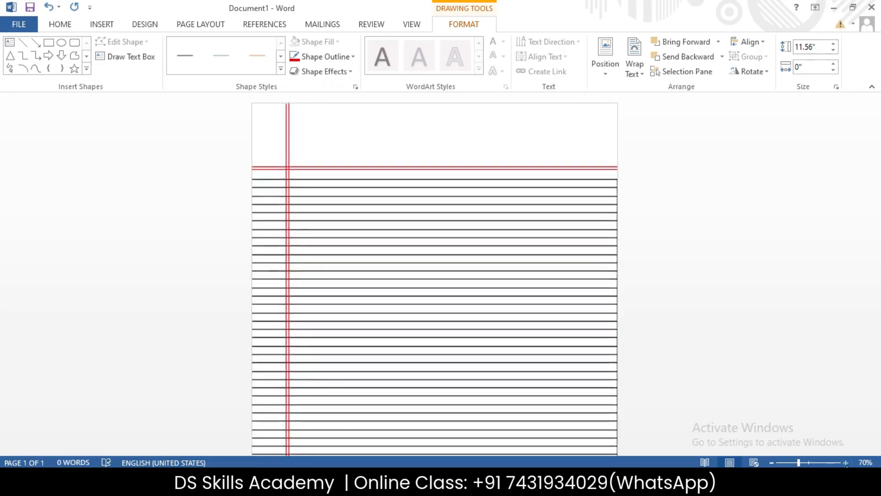
left_click(846, 462)
left_click(846, 463)
left_click(846, 463)
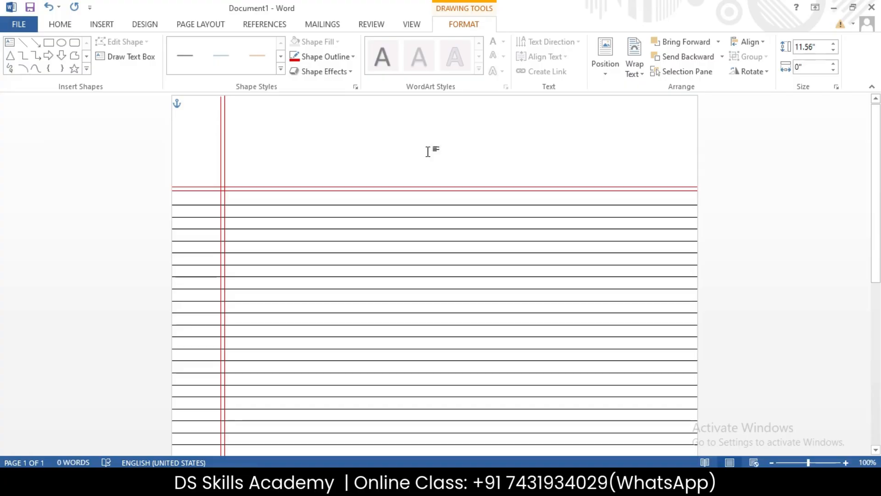
left_click(221, 123)
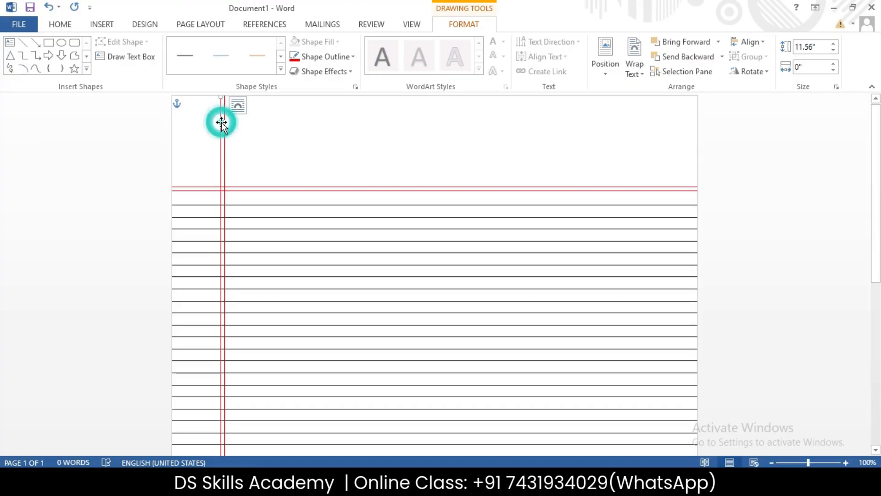
left_click(79, 159)
left_click(379, 234)
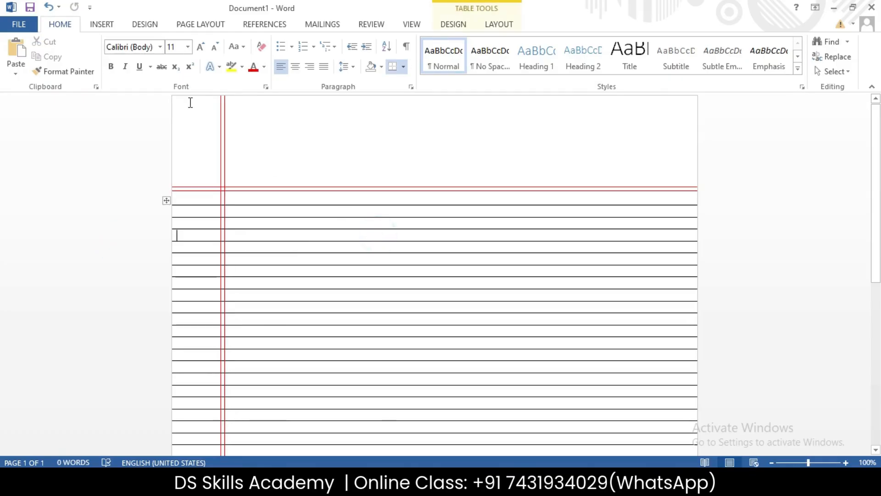
Draw a rounded rectangle about 1.94" wide and 0.92" high in the page's upper-right corner, above the red header lines.
left_click(111, 24)
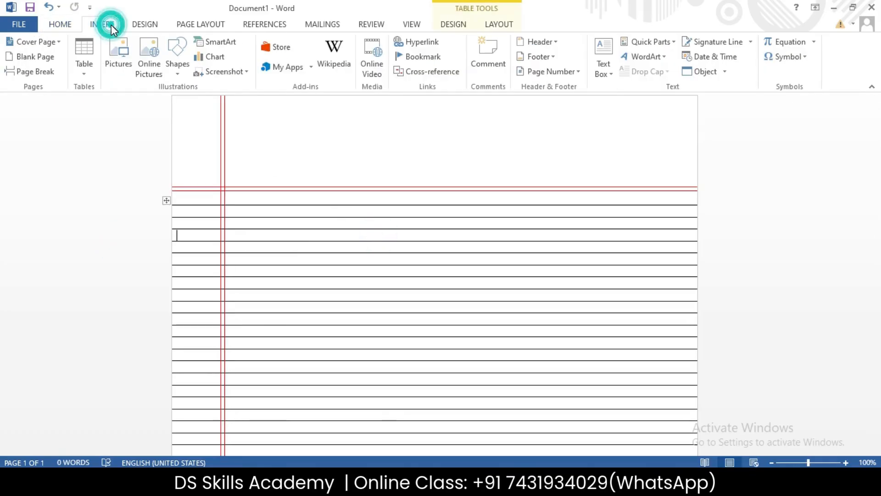
left_click(179, 69)
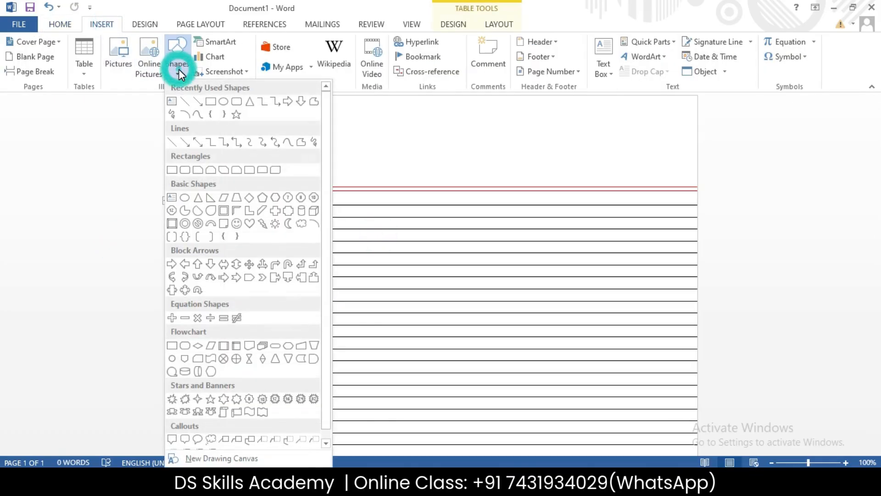
left_click(235, 102)
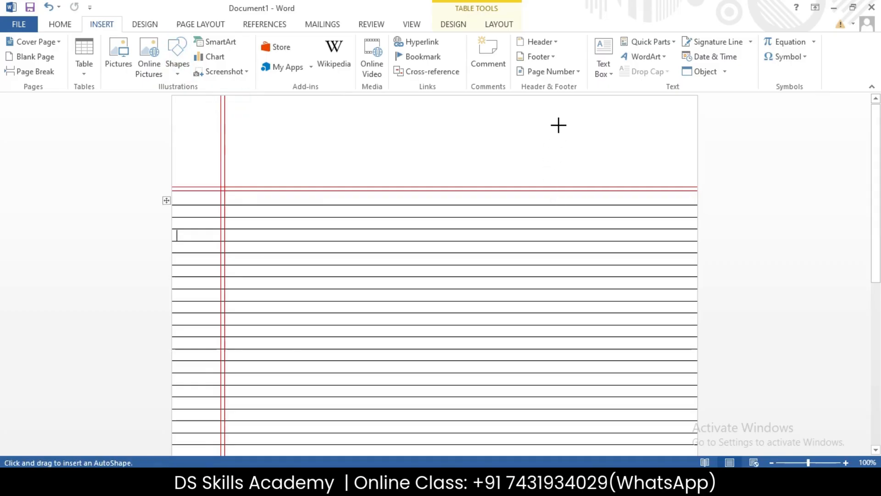
mouse_move(558, 115)
left_mouse_down()
mouse_move(633, 167)
mouse_move(678, 172)
left_mouse_up()
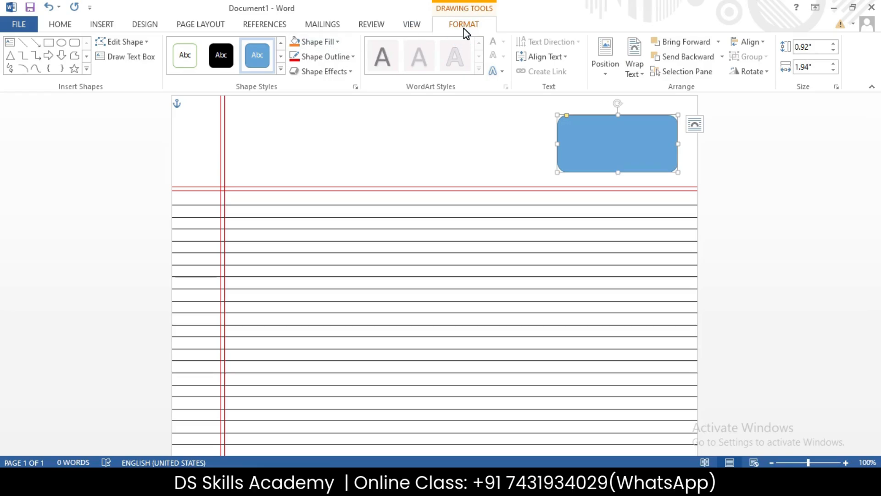
Remove the rounded rectangle's fill, give it a red outline and move it up slightly.
left_click(324, 42)
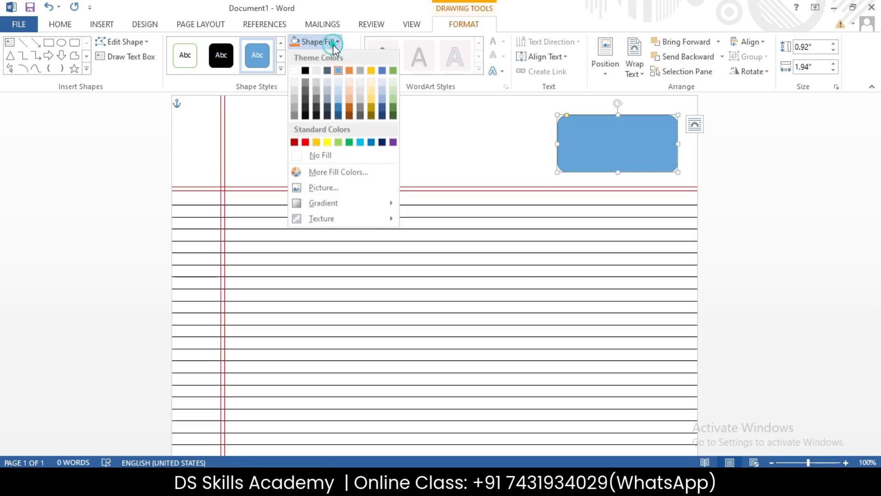
left_click(310, 156)
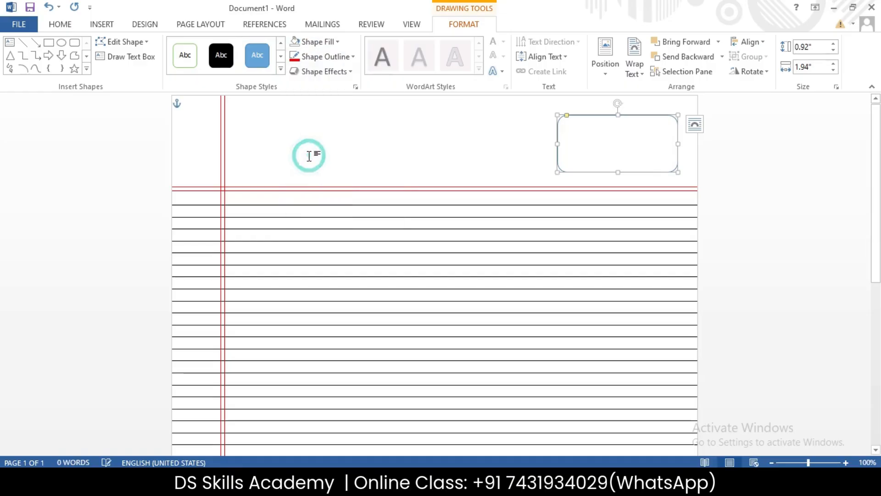
left_click(344, 60)
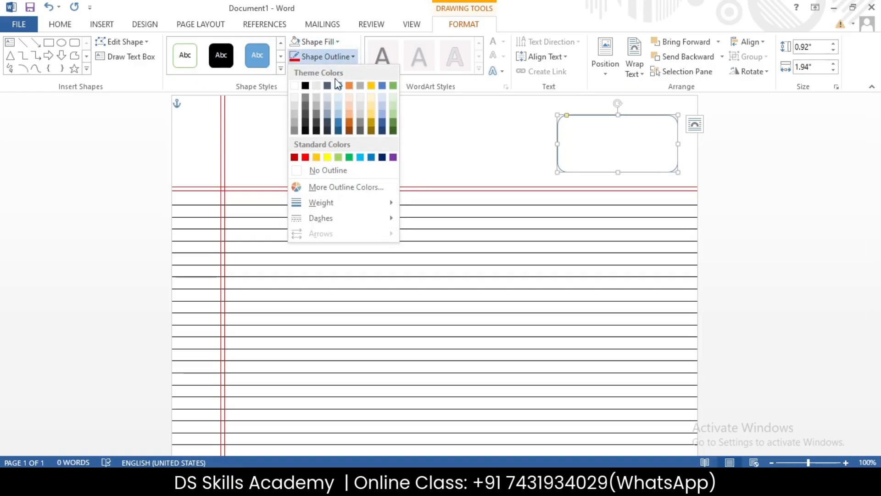
left_click(306, 158)
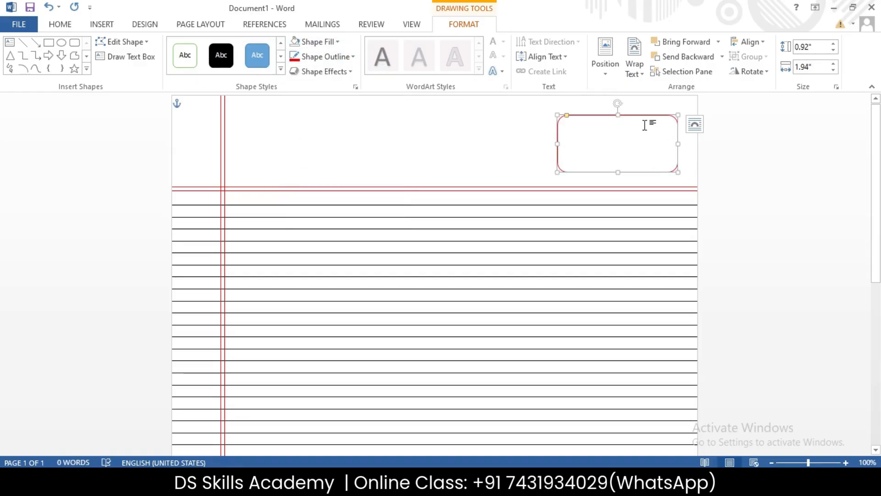
left_click_drag(645, 115, 645, 113)
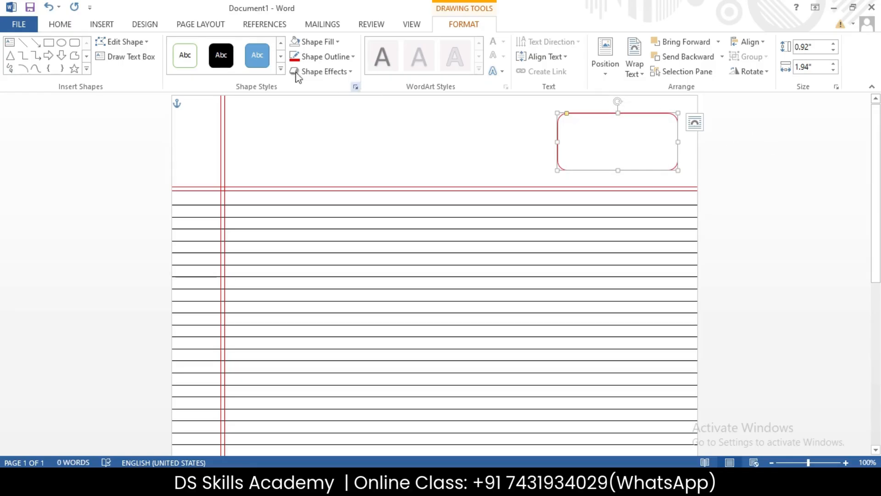
Add a text box about 1.69" × 0.75" inside the rounded rectangle with the lines "Page........................." and "Date......./......../.......".
left_click(102, 21)
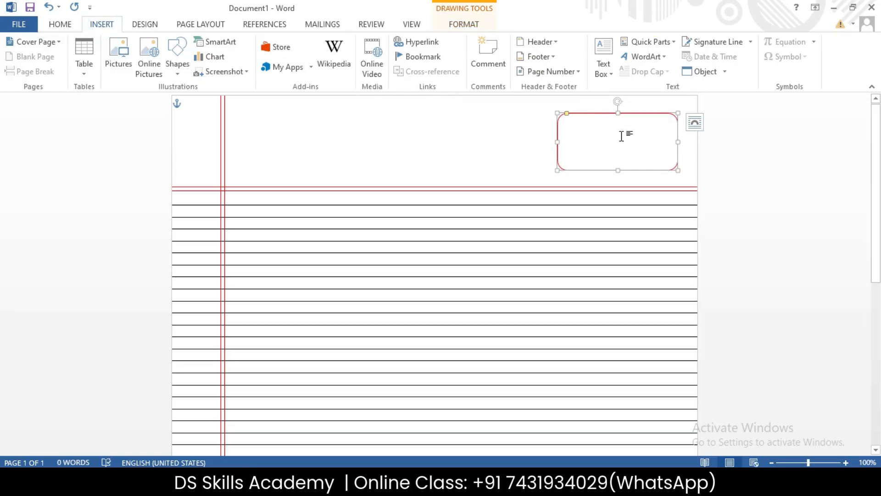
left_click(607, 67)
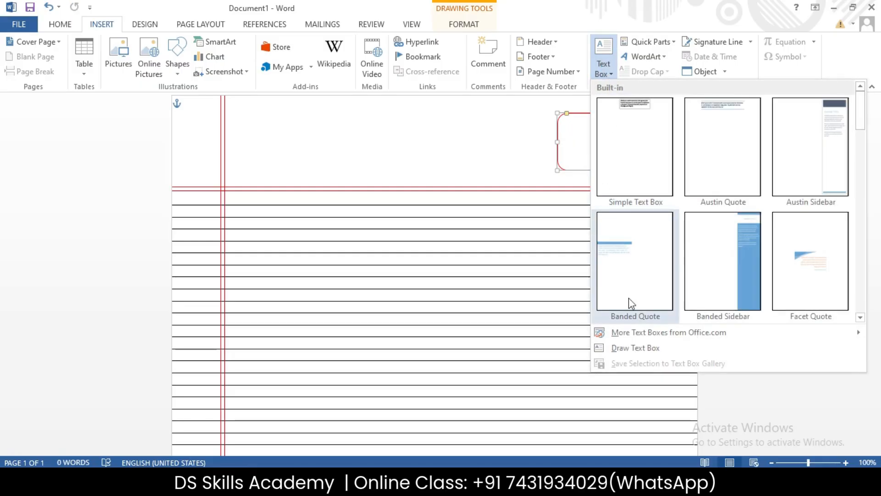
left_click(626, 348)
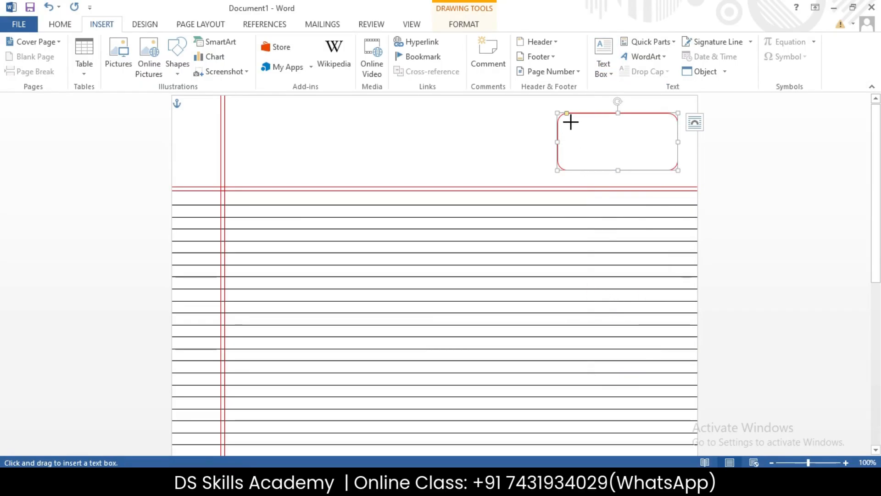
left_click_drag(569, 122, 673, 169)
type("Page.........................")
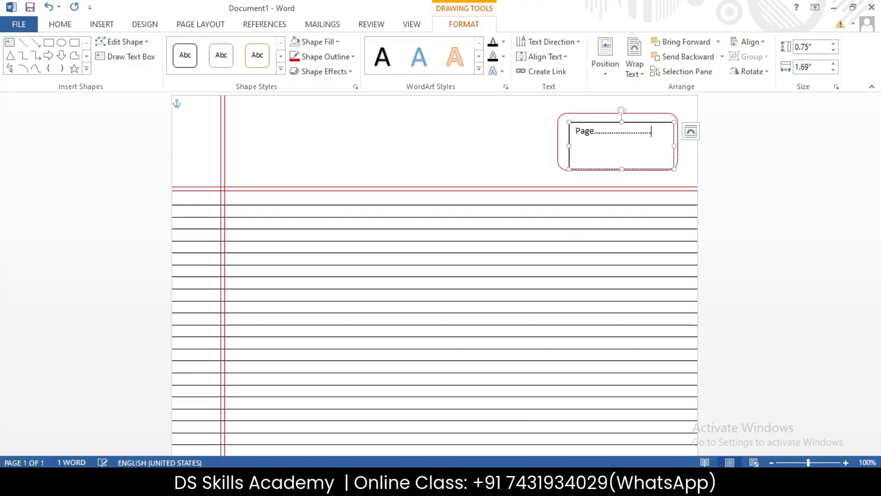
type("te")
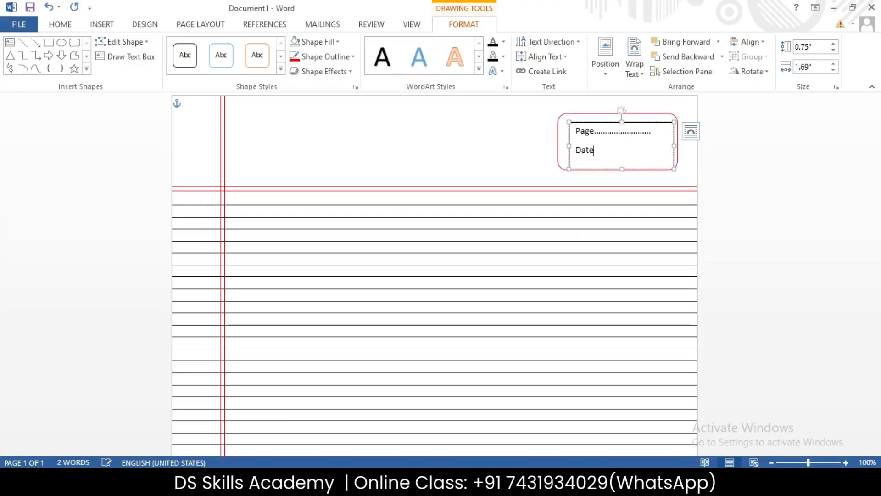
type("......./......../..")
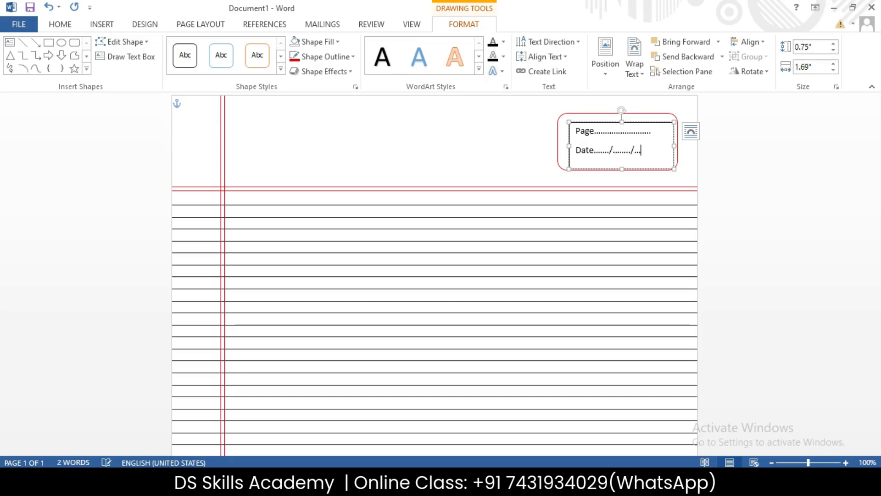
type("....")
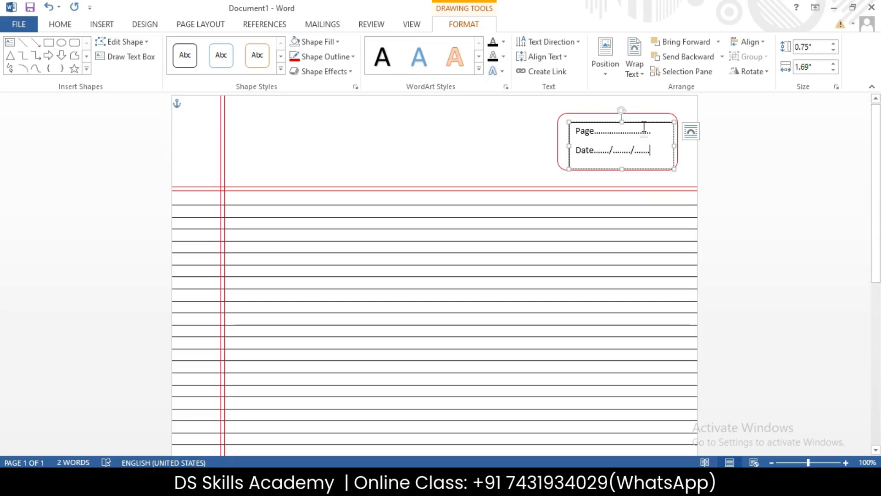
Move the Page and Date text box slightly up and left within the rounded rectangle, and remove its outline and fill.
left_click_drag(643, 123, 643, 119)
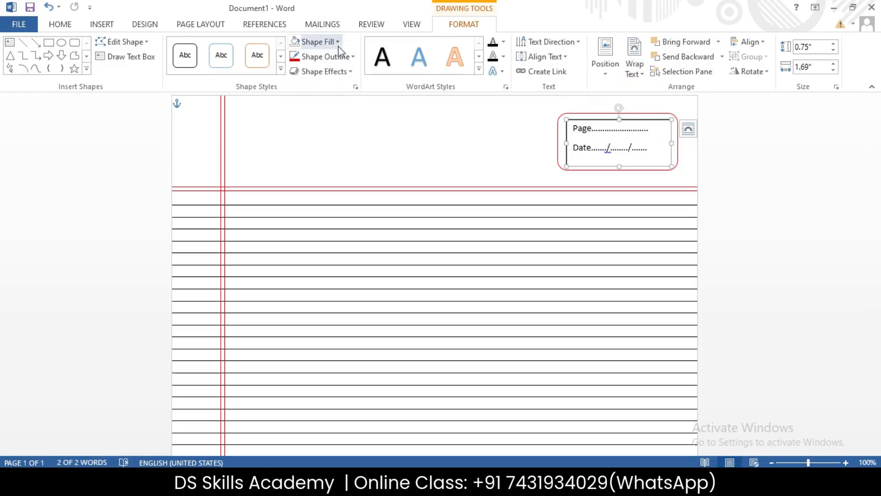
left_click(351, 58)
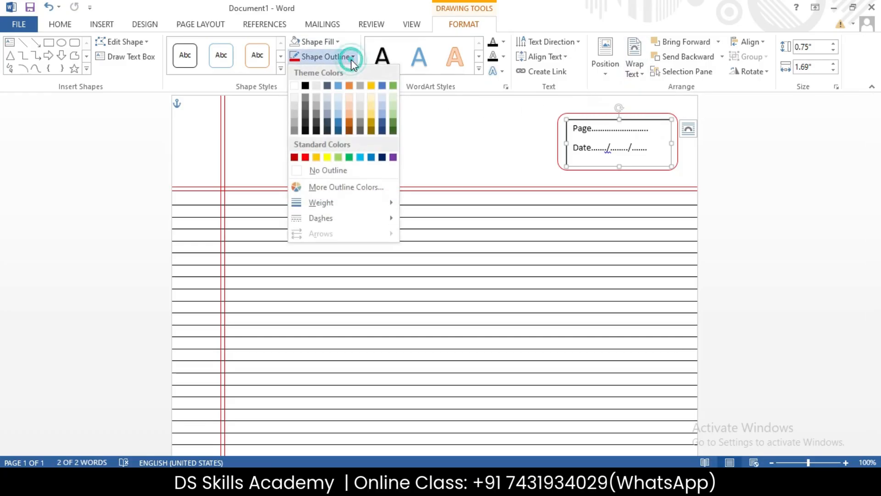
left_click(478, 26)
double_click(476, 25)
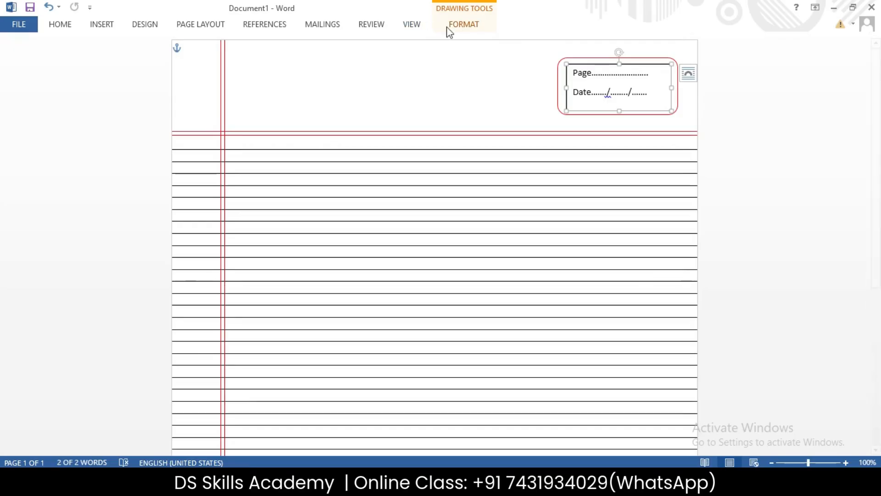
left_click(450, 26)
left_click(339, 57)
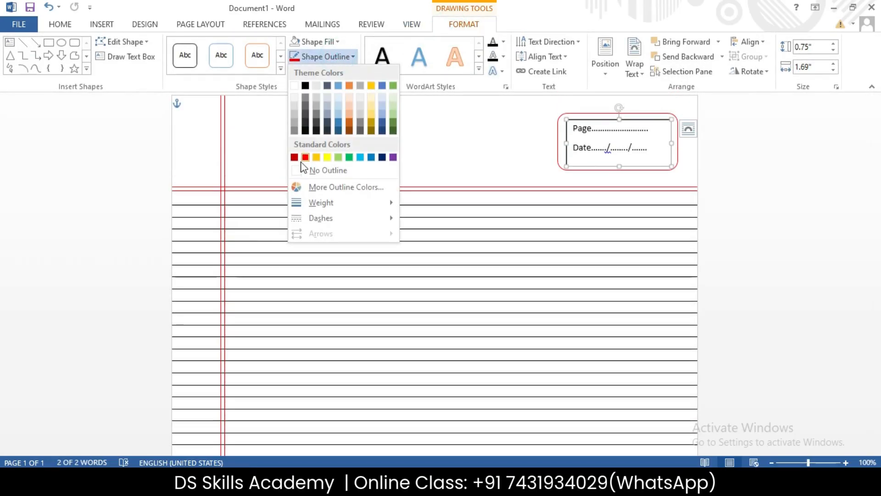
left_click(321, 177)
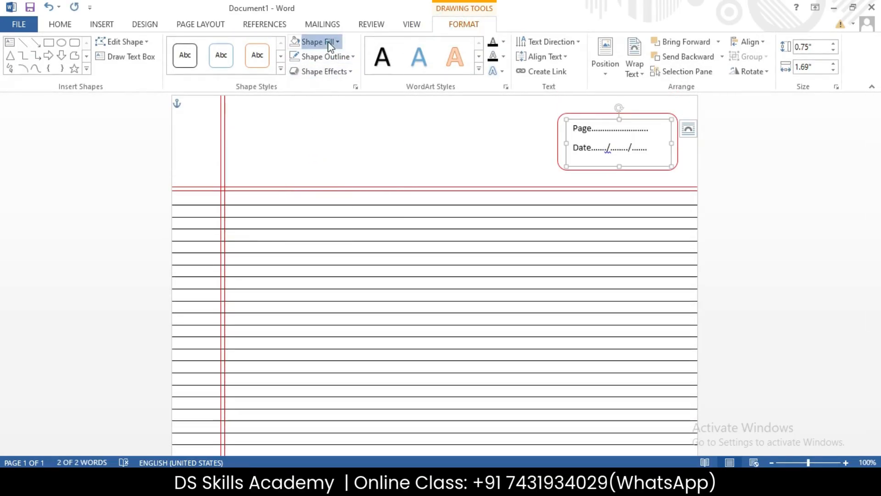
left_click(327, 42)
left_click(327, 156)
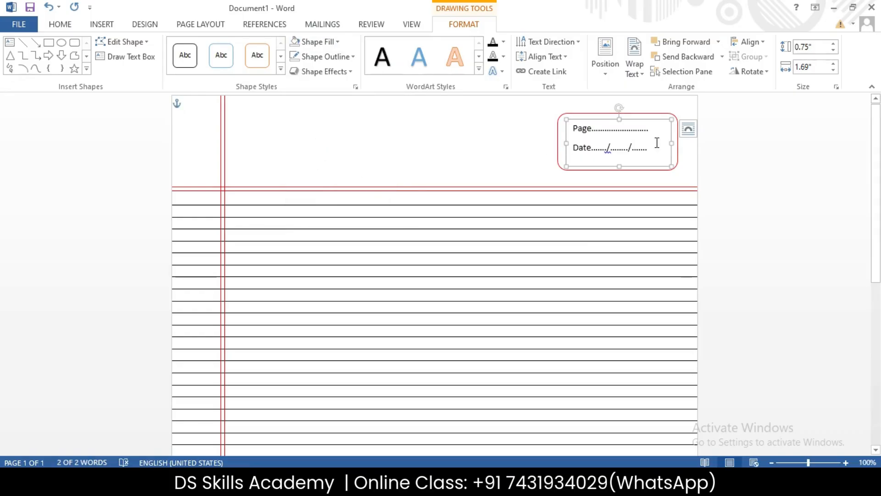
Set the Page and Date text to 12 pt and insert a space before the first slash in the date line.
left_click_drag(657, 146, 580, 129)
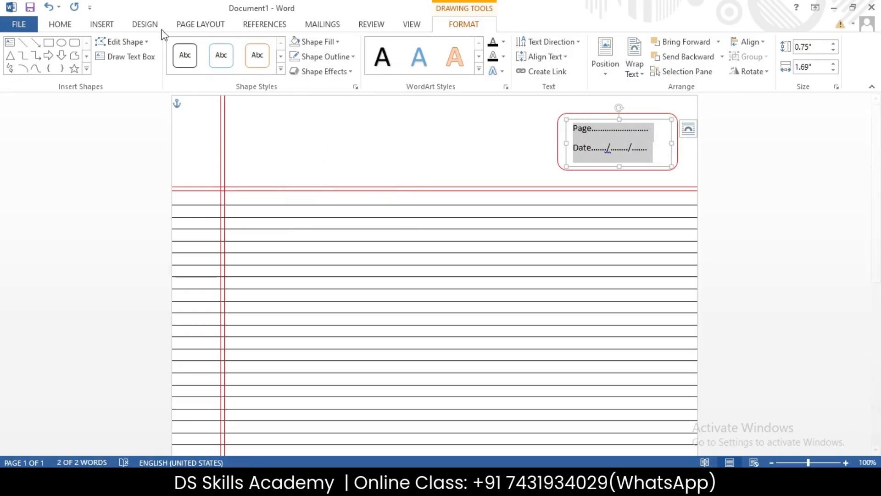
left_click(69, 24)
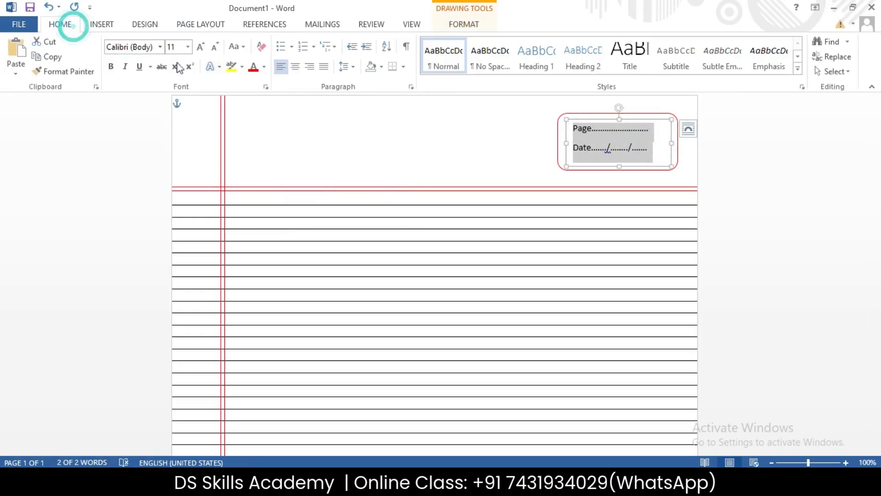
left_click(200, 47)
left_click(201, 47)
left_click(213, 47)
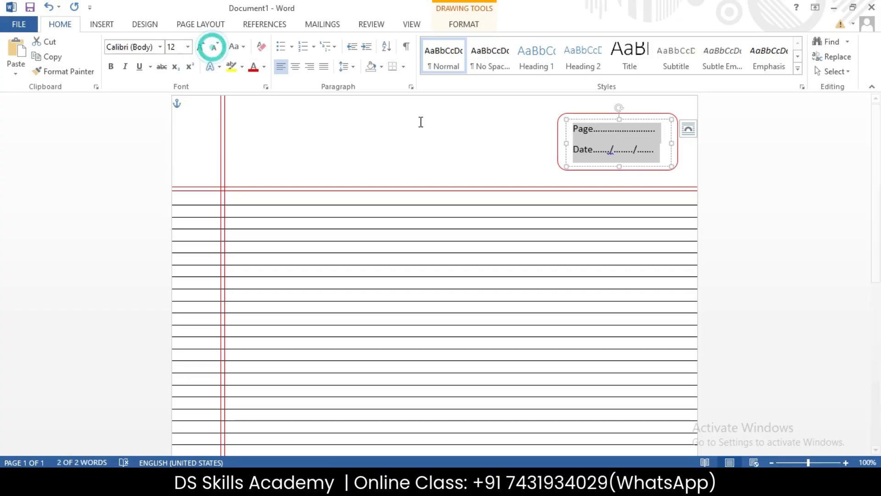
left_click(612, 149)
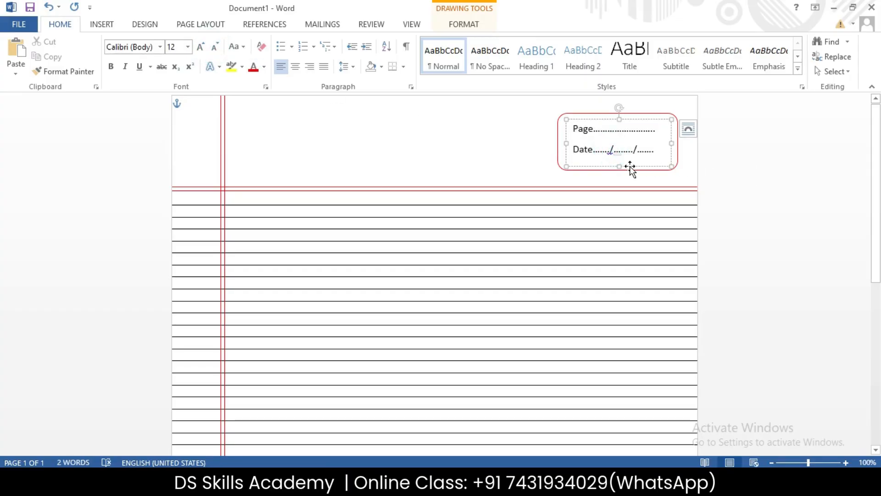
left_click(740, 177)
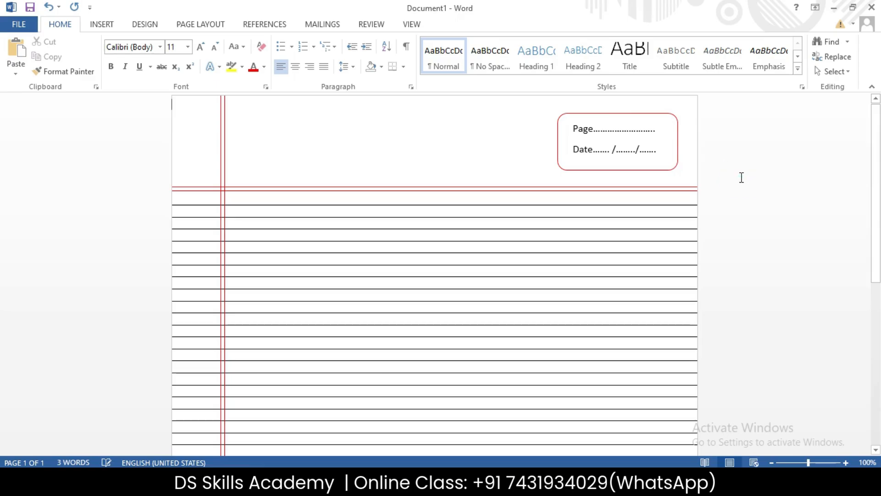